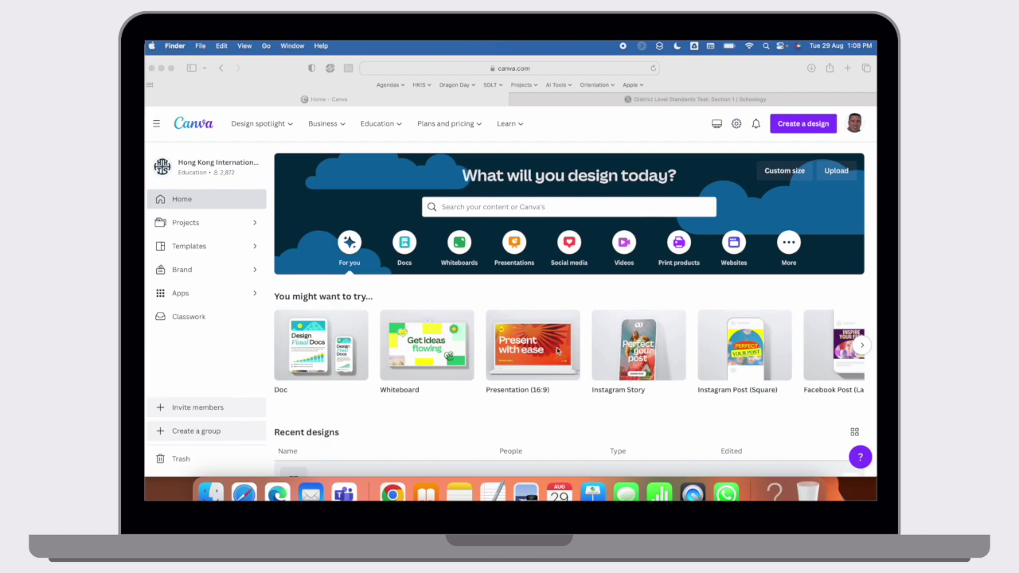
Create a blank presentation, dismiss the Magic Design card, and show the Uploads library
left_click(529, 367)
left_click(531, 358)
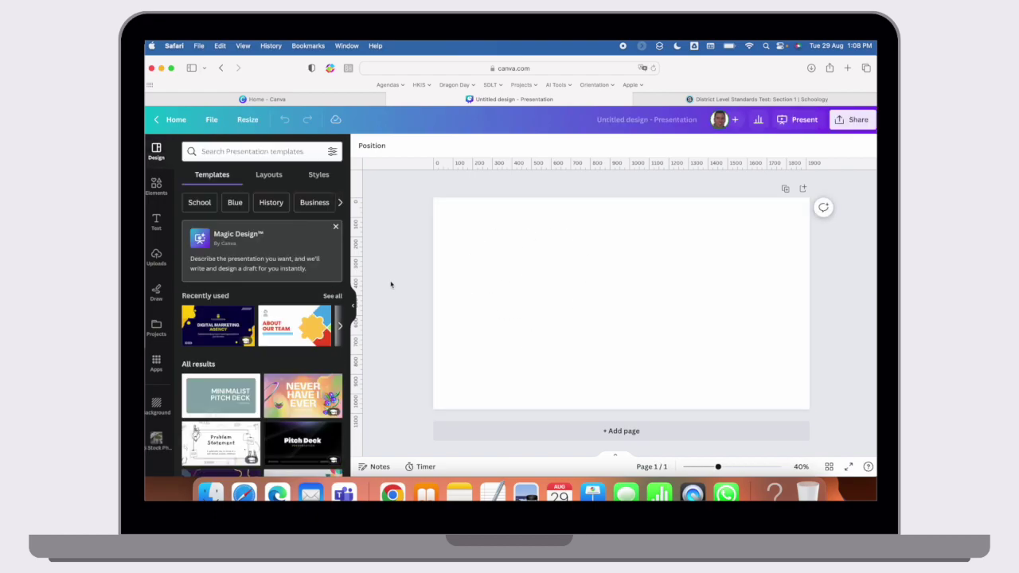
left_click(336, 226)
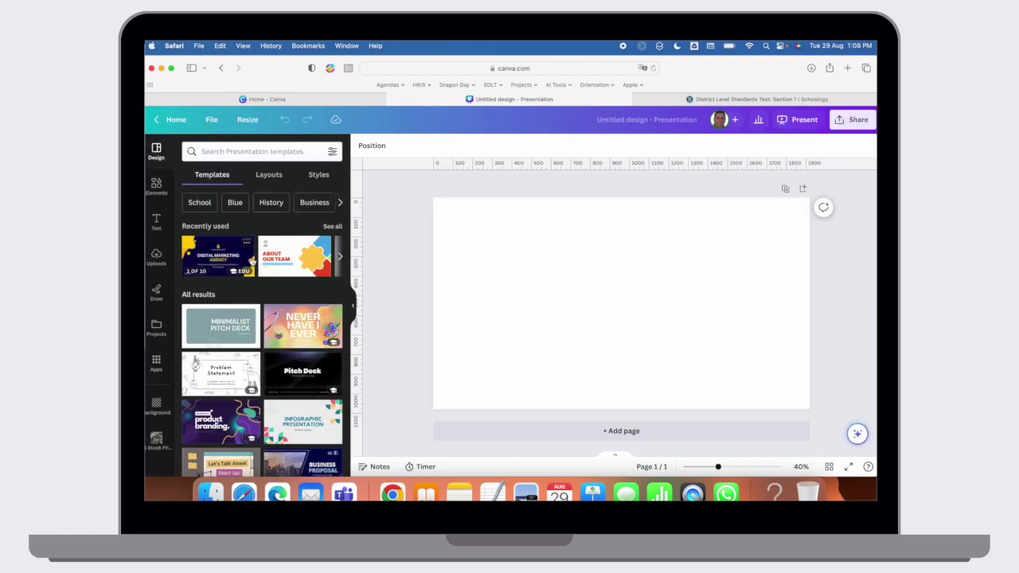
left_click(157, 256)
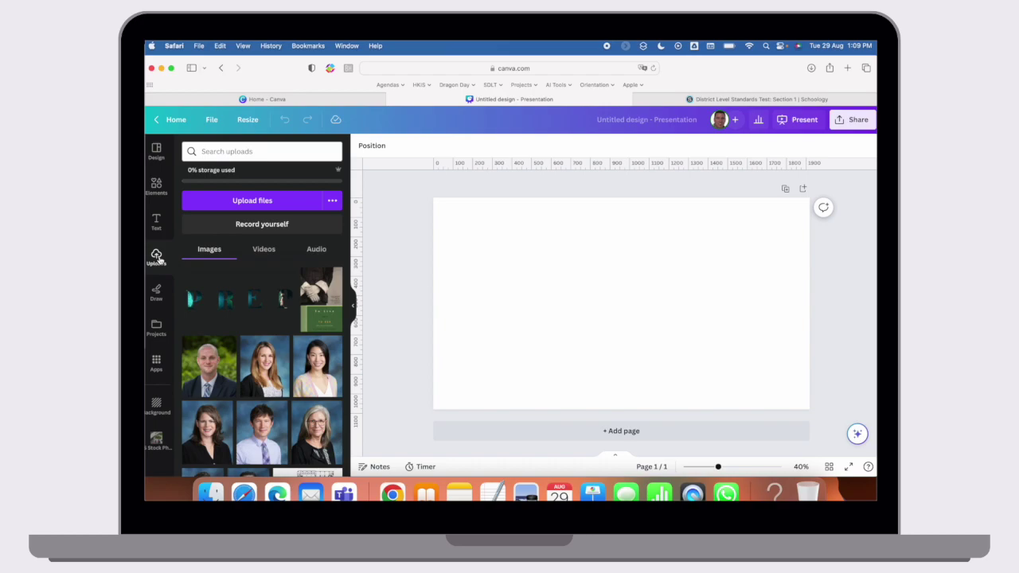
Start Record yourself and allow the site camera and microphone access
left_click(250, 226)
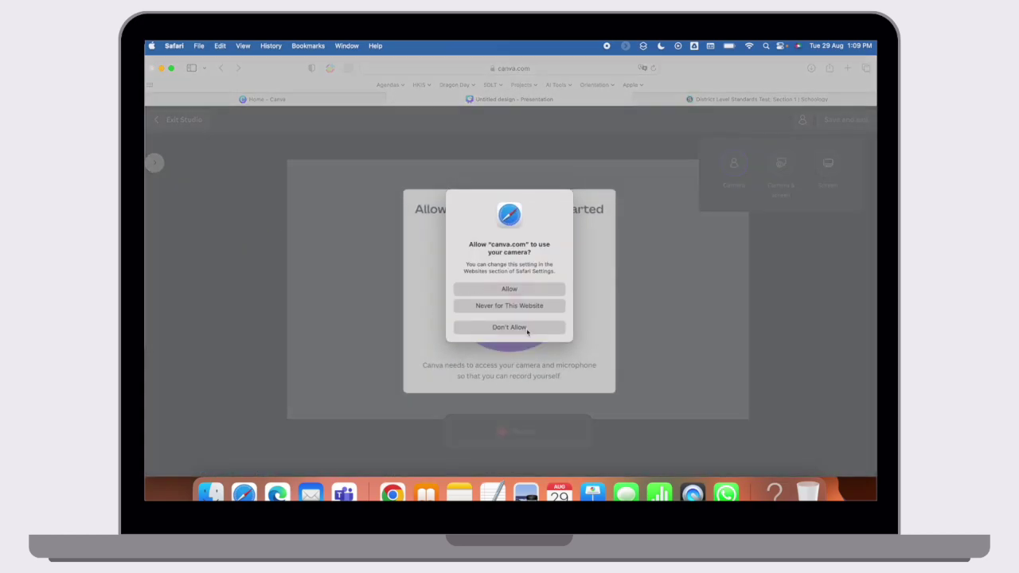
left_click(507, 288)
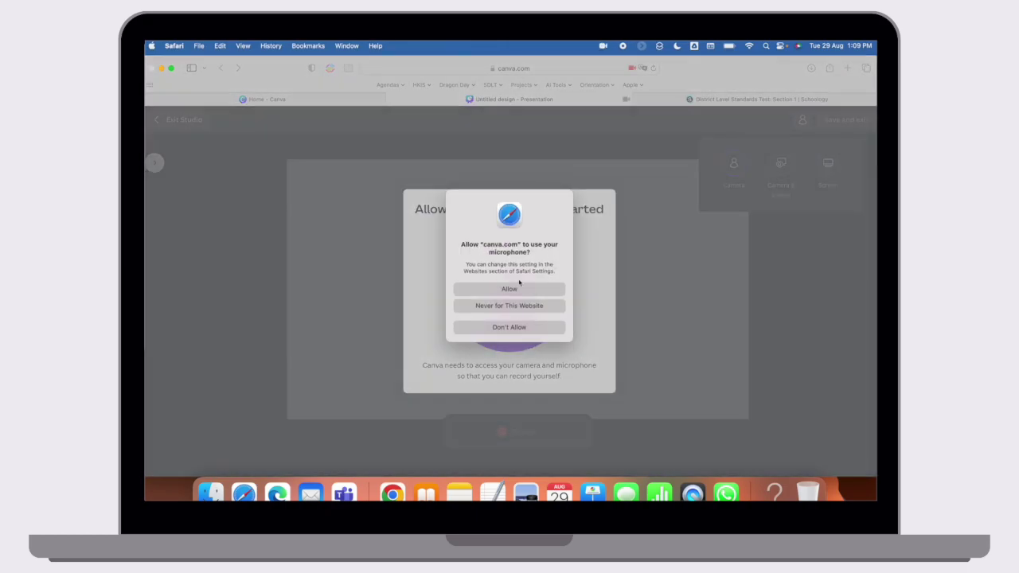
left_click(517, 288)
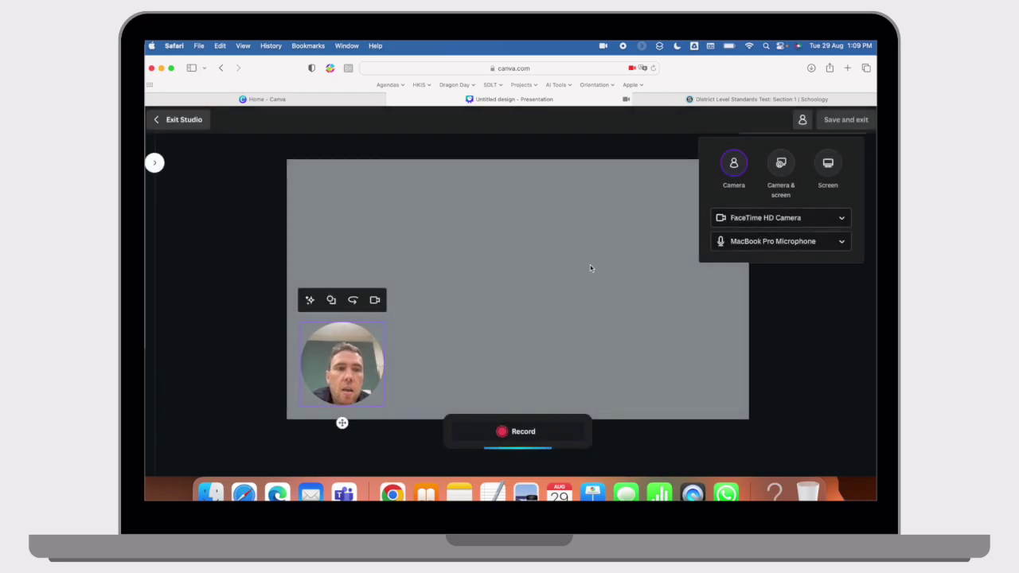
Nudge the webcam bubble and switch recording to Camera & screen, sharing the entire screen
left_click_drag(350, 337, 346, 344)
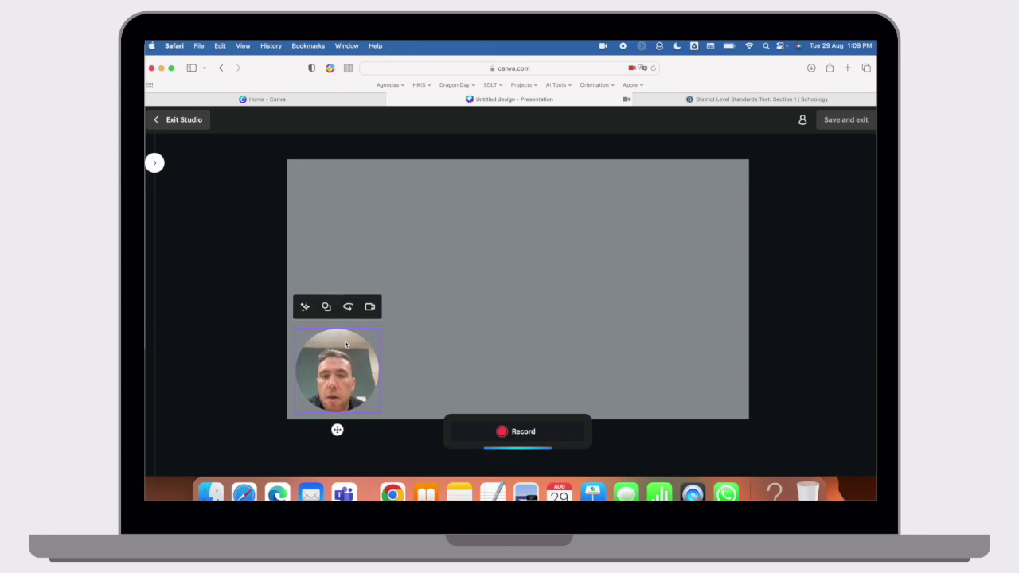
left_click(596, 284)
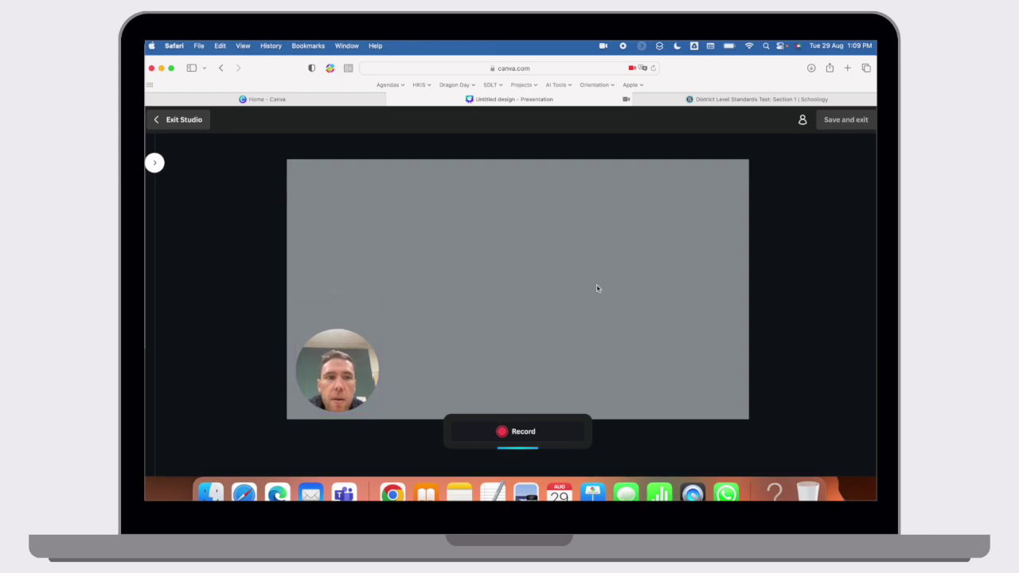
left_click(803, 119)
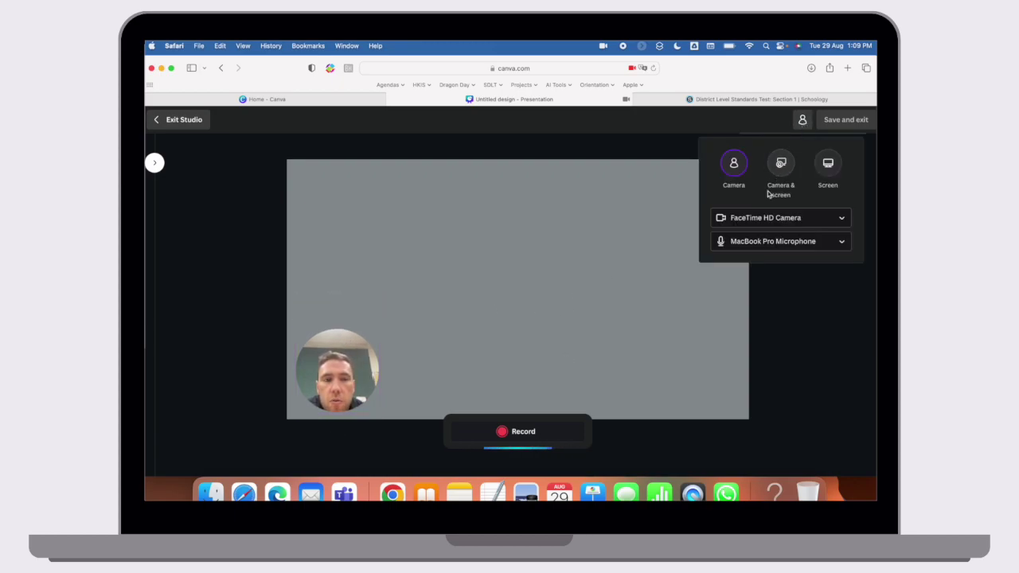
left_click(780, 166)
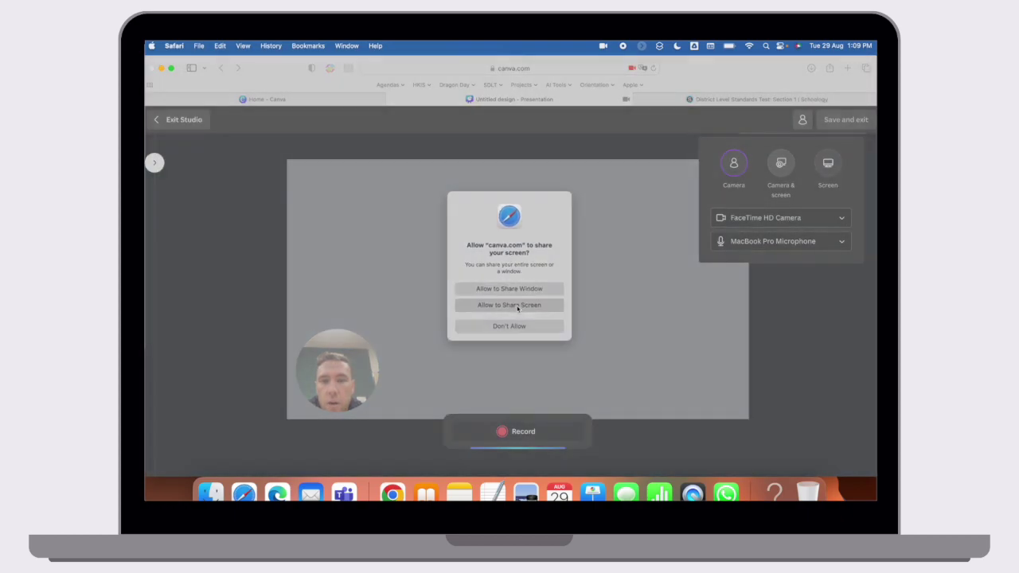
left_click(517, 306)
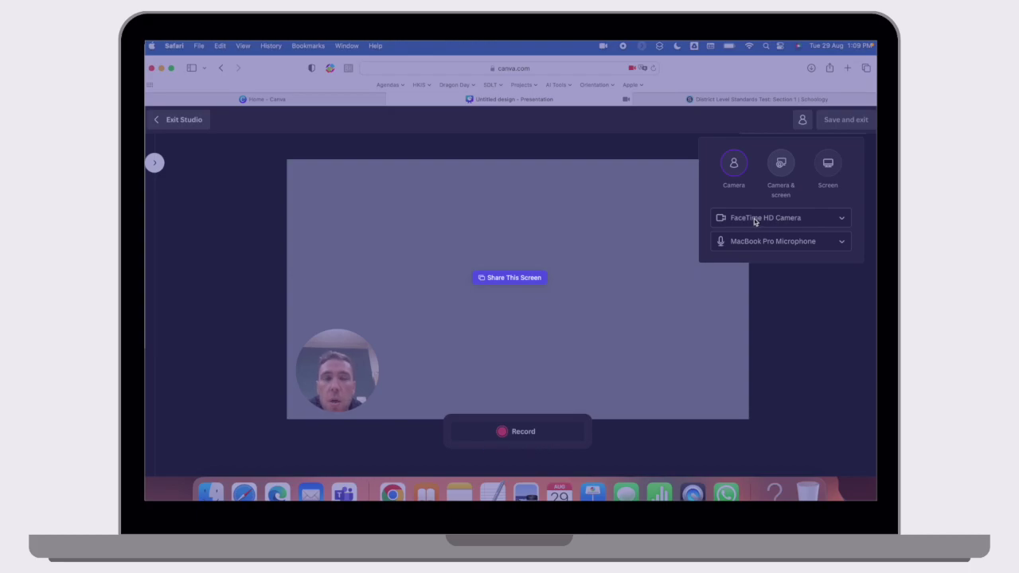
left_click(510, 277)
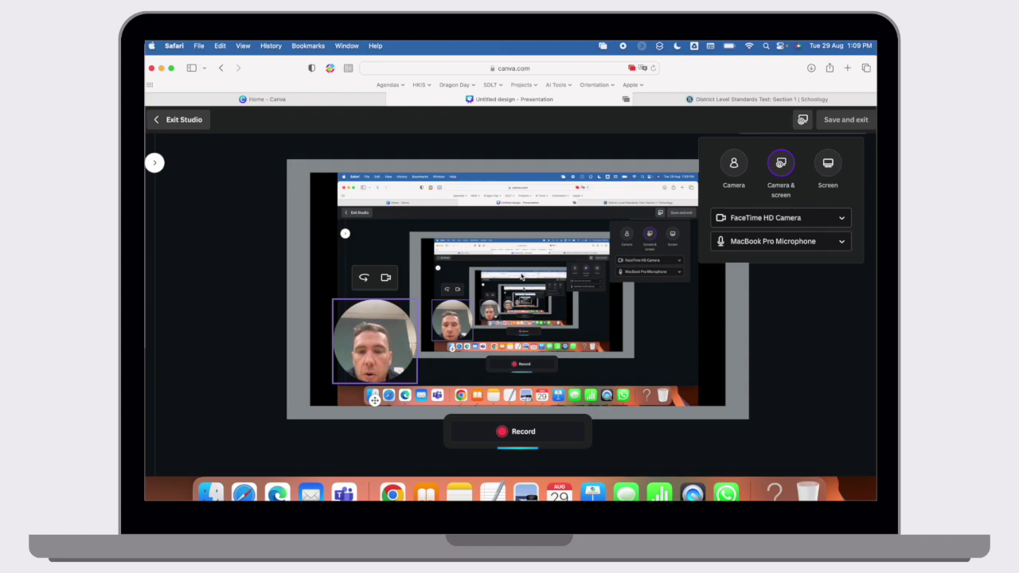
Start recording and open the student's PA Screen Recording Demo submission in Schoology
left_click(525, 431)
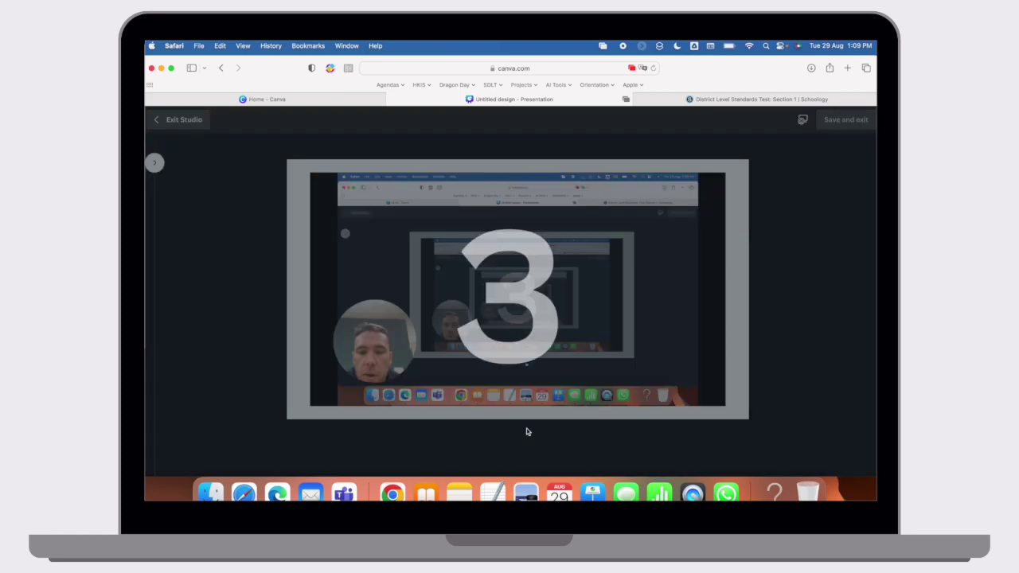
left_click(711, 100)
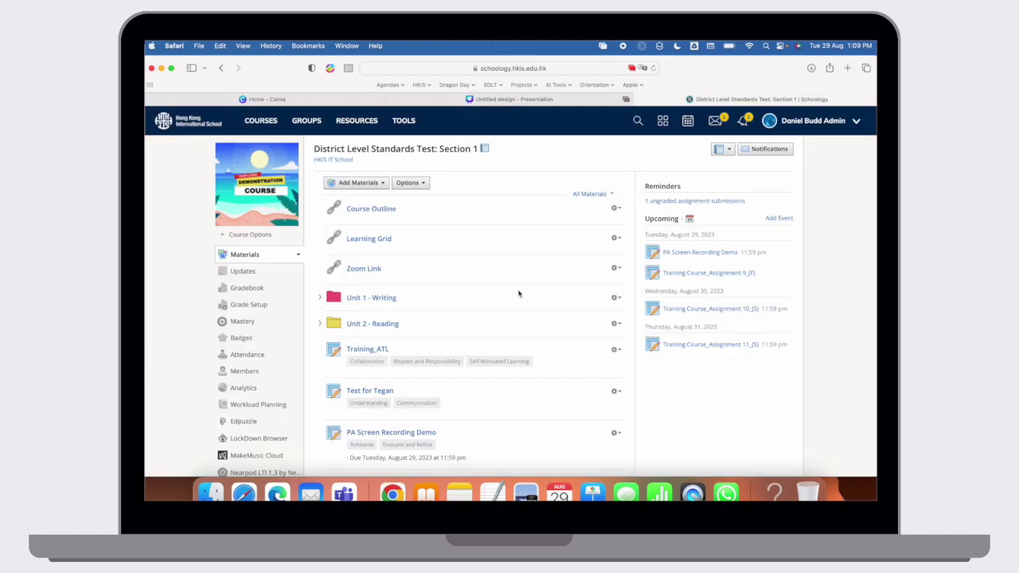
scroll(477, 338, "down", 2)
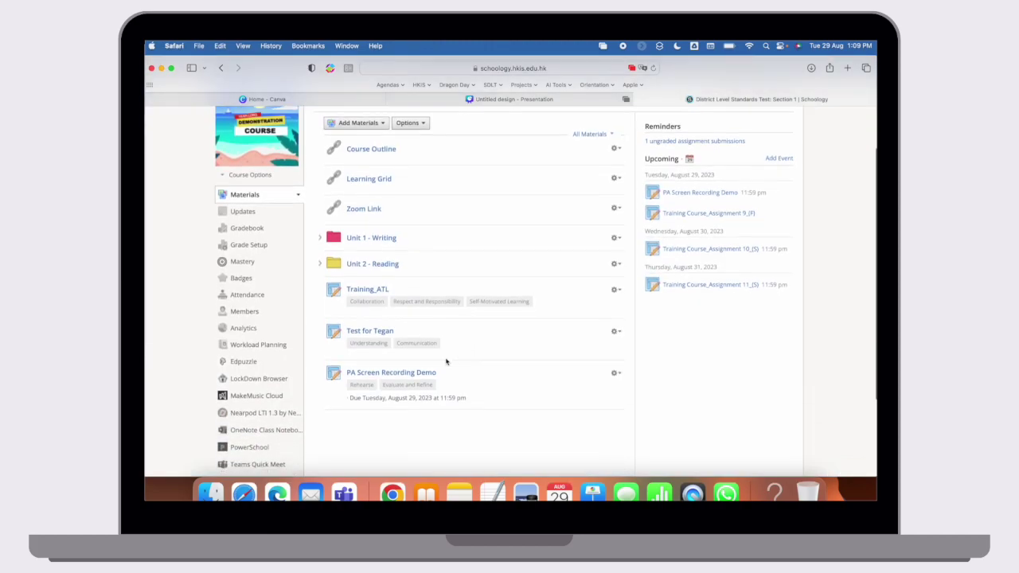
left_click(417, 374)
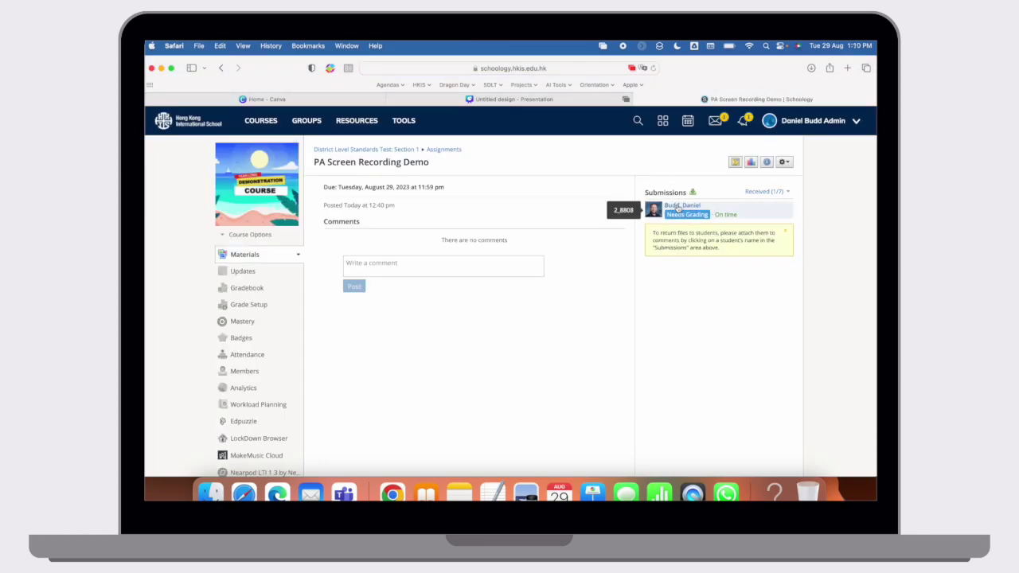
left_click(677, 206)
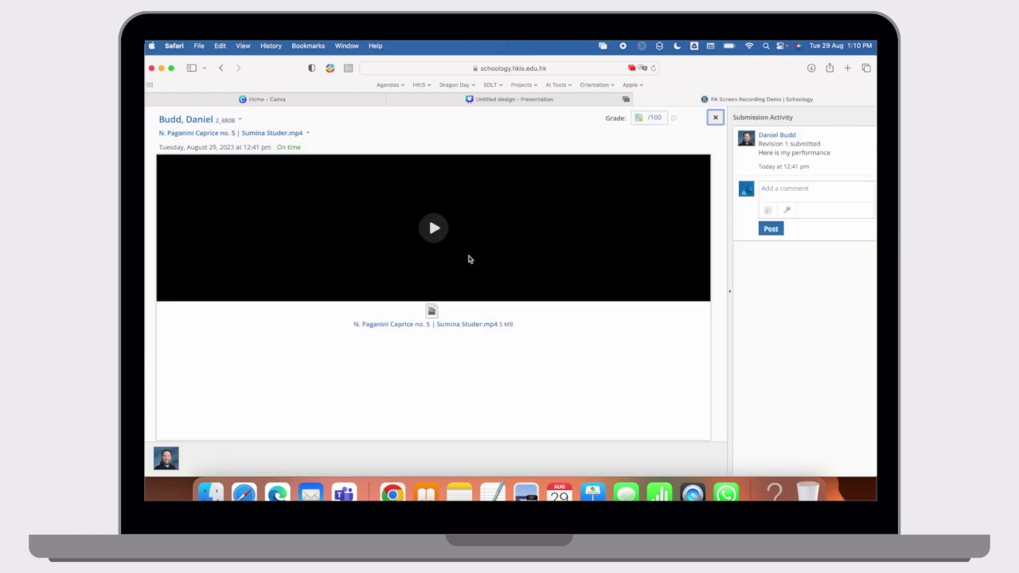
Play the violin video, pause at 0:34, then open and cancel the grading rubric
left_click(434, 229)
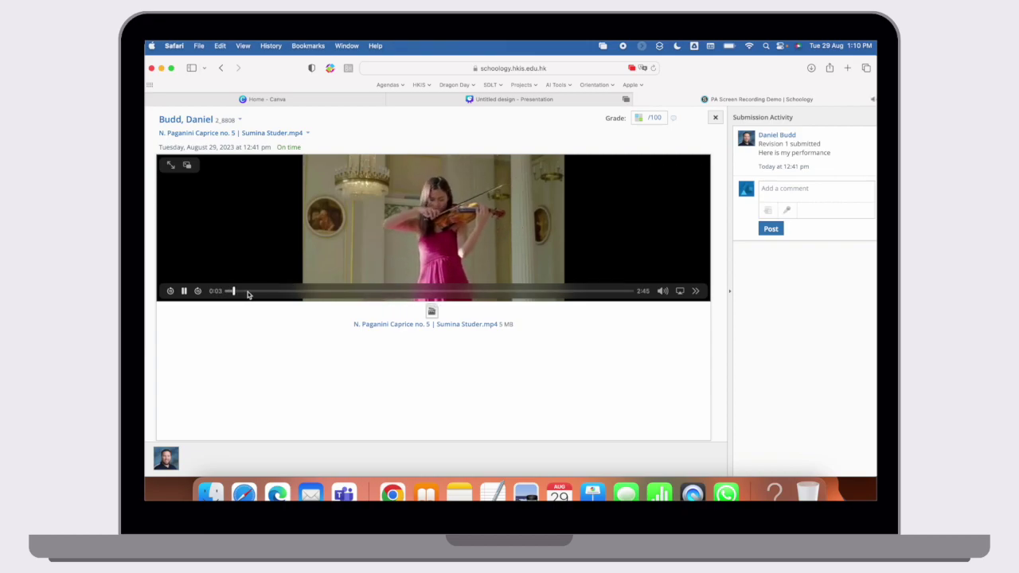
left_click_drag(260, 290, 311, 292)
left_click(183, 291)
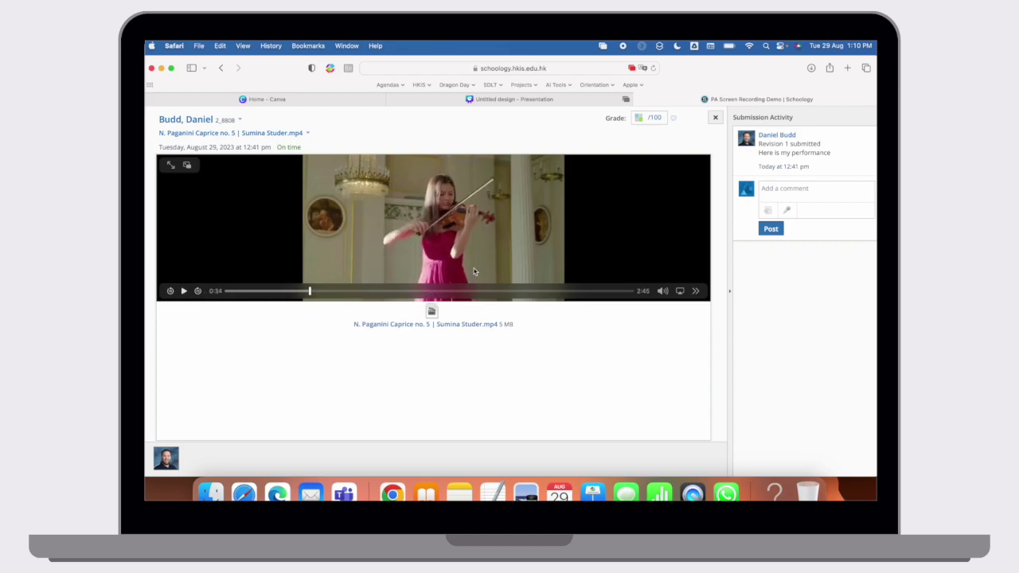
left_click(641, 117)
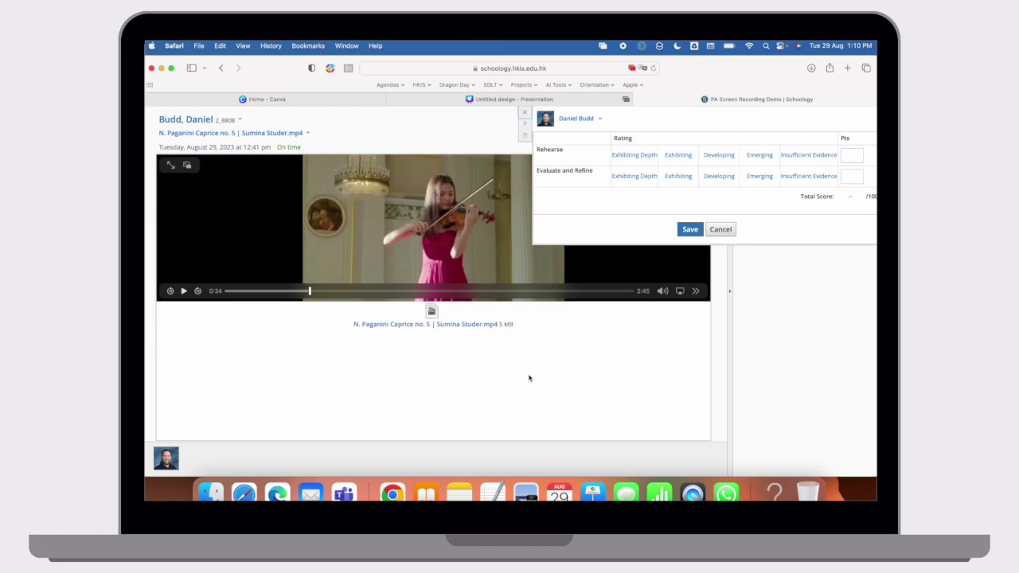
left_click(721, 230)
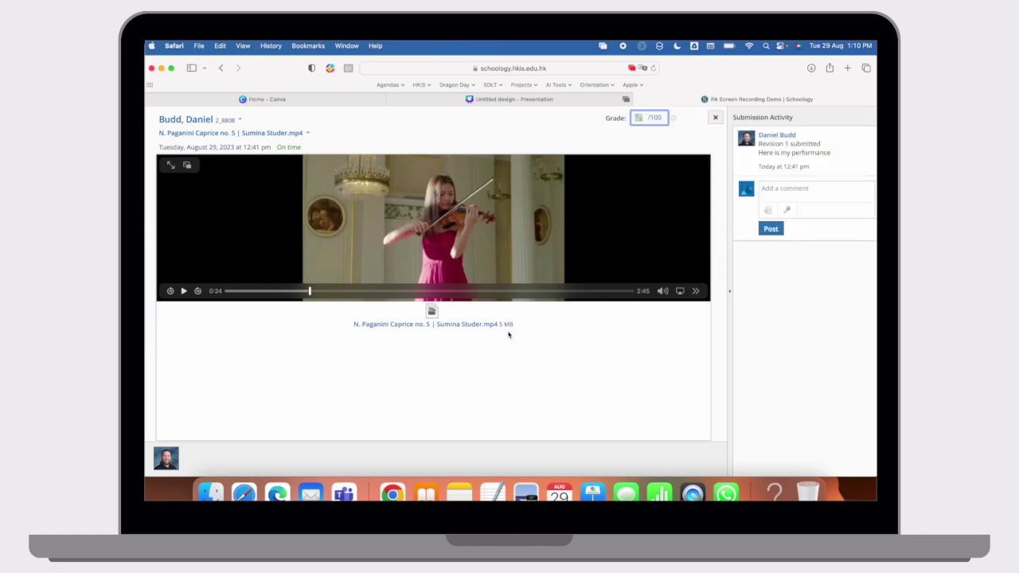
left_click(491, 100)
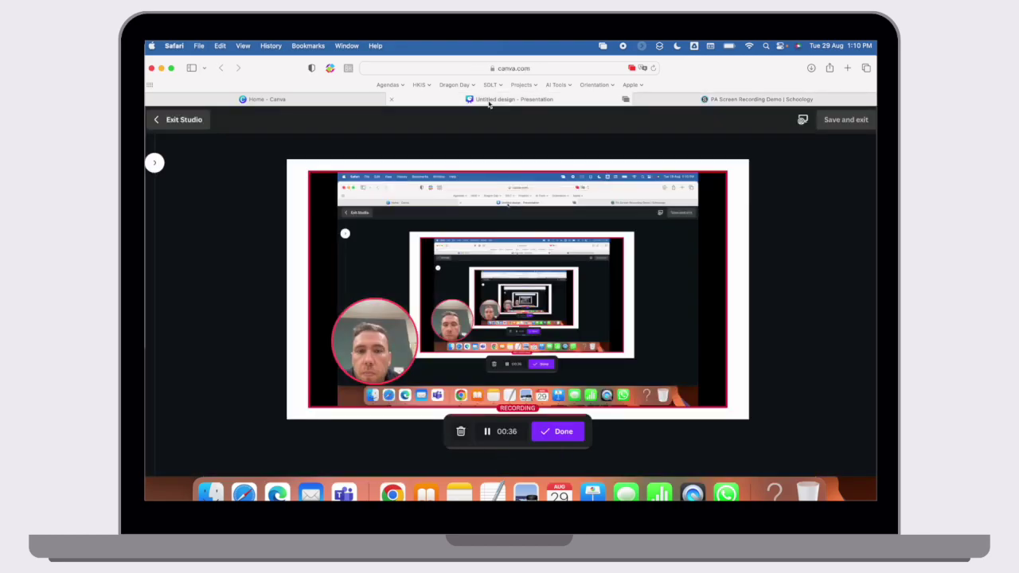
Finish and save the recording, then centre the screen video on the slide
left_click(559, 436)
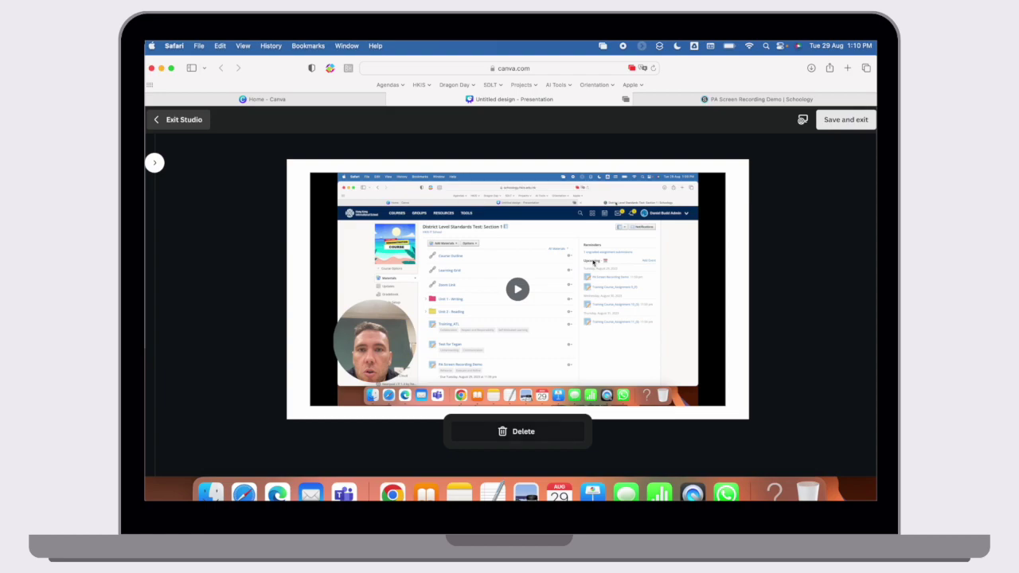
left_click(844, 121)
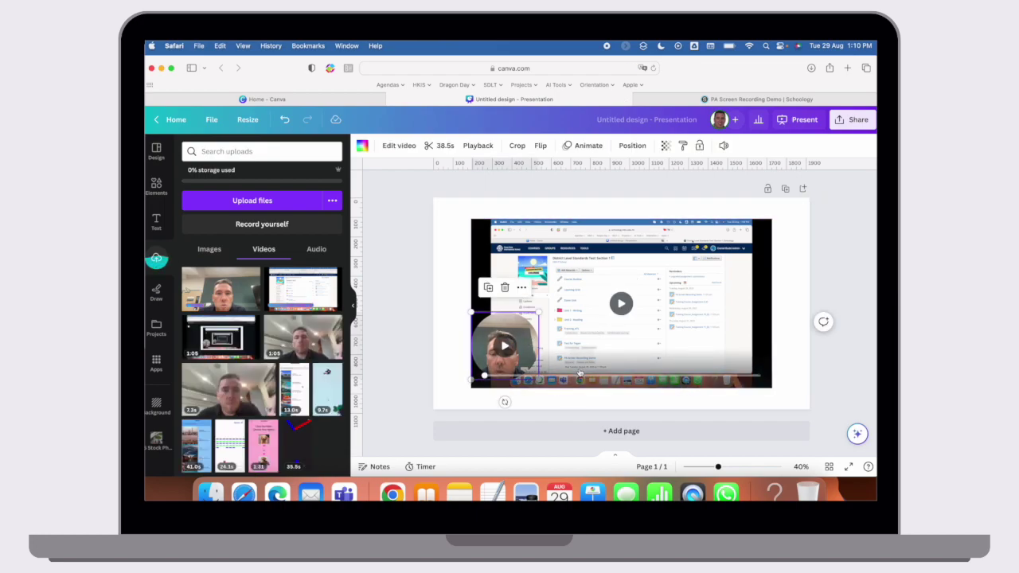
left_click_drag(633, 267, 652, 256)
Move the round webcam clip to the lower-left corner and shrink it
left_click(486, 351)
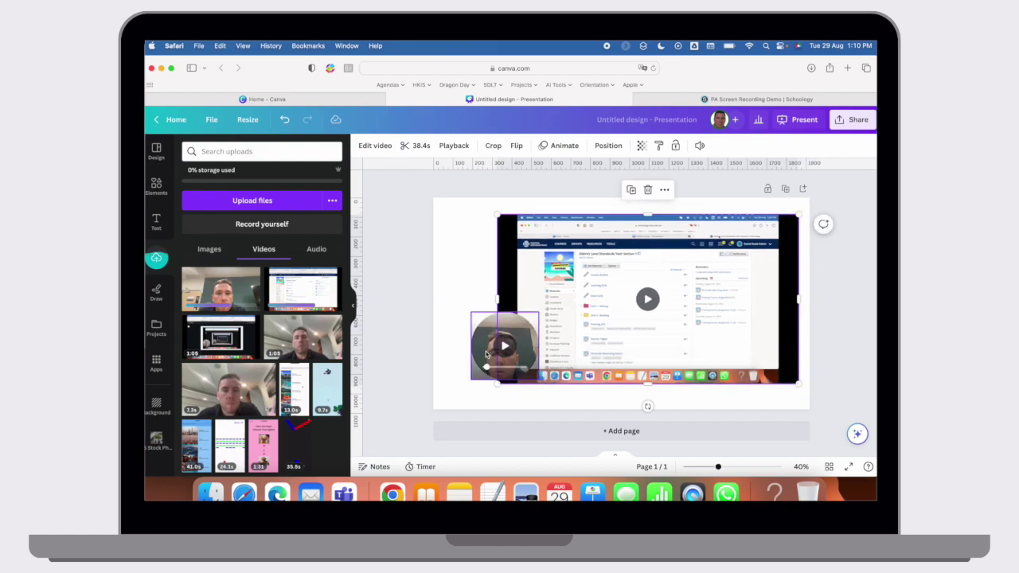
left_click_drag(485, 351, 453, 375)
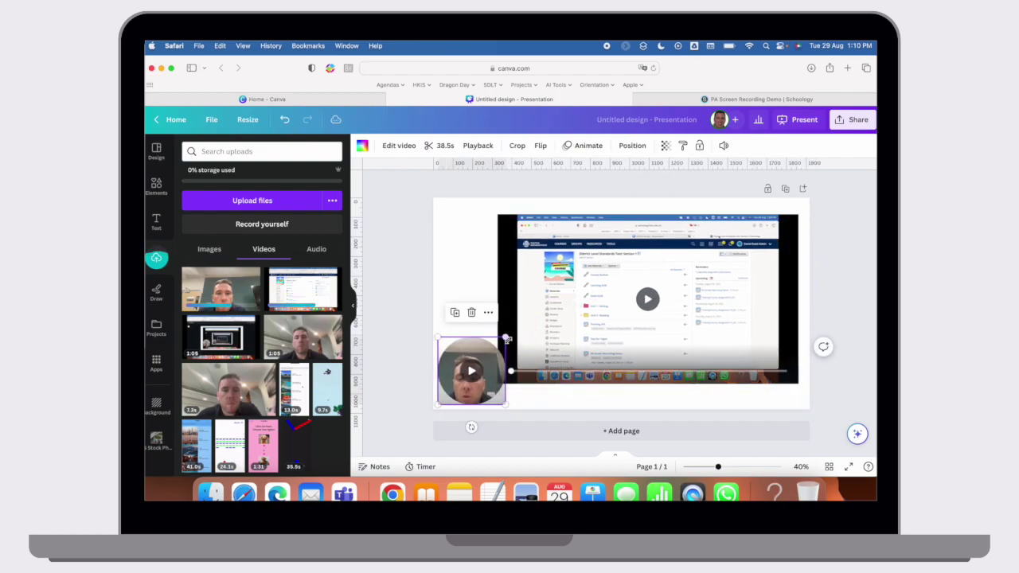
left_click_drag(506, 336, 487, 355)
left_click(474, 306)
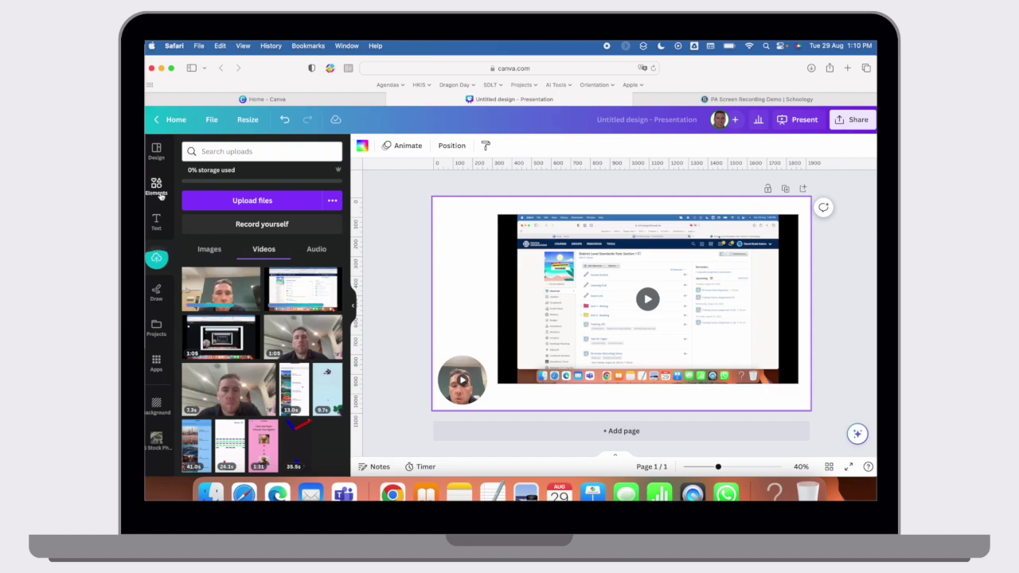
left_click(159, 194)
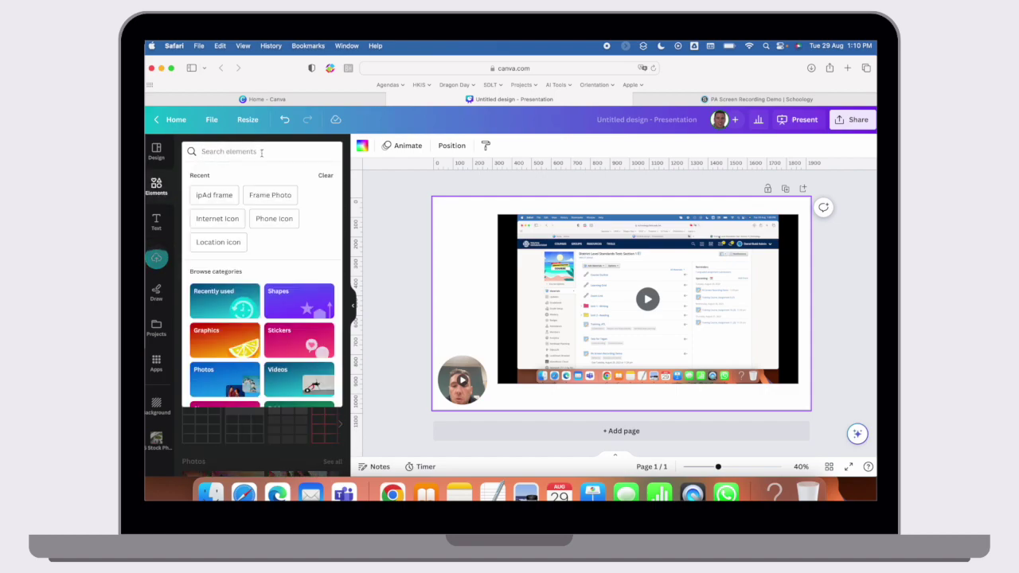
Place a landscape iPad frame at the upper left, fit the video inside, and enlarge it slightly
left_click(261, 153)
type("iPad")
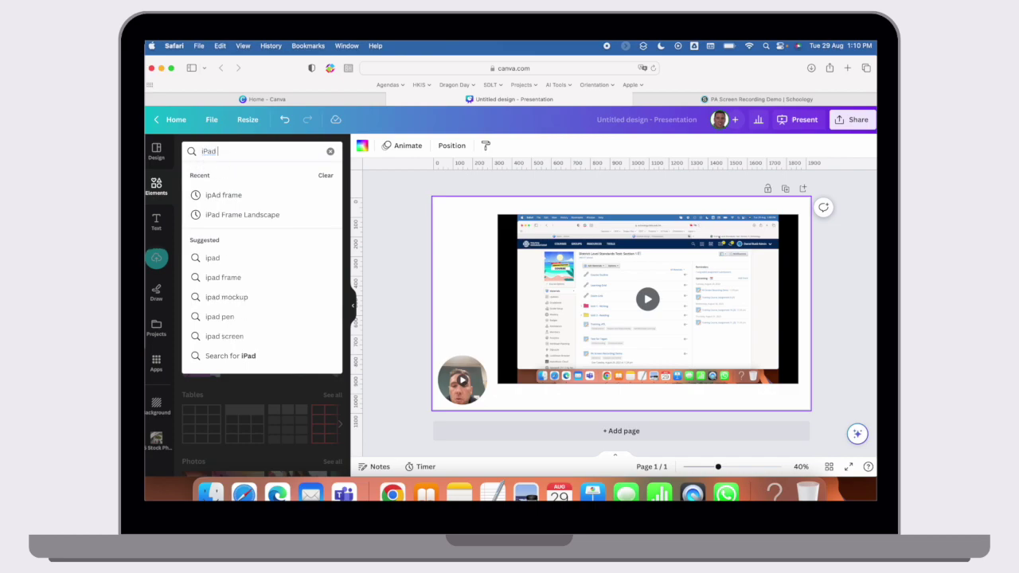
type(" fra")
left_click(236, 194)
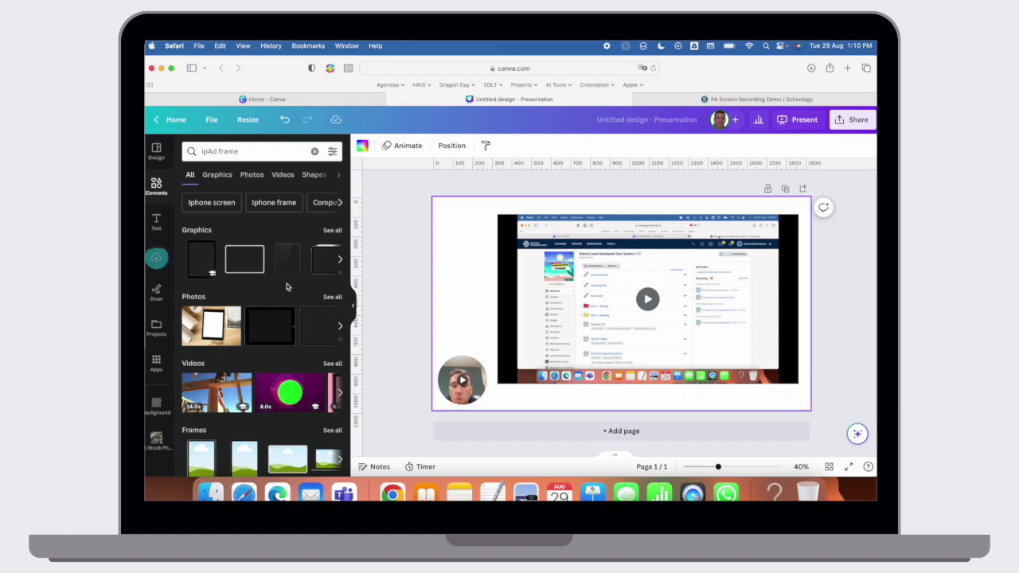
scroll(295, 358, "down", 1)
left_click_drag(288, 423, 478, 263)
left_click_drag(651, 263, 563, 276)
left_click(572, 265)
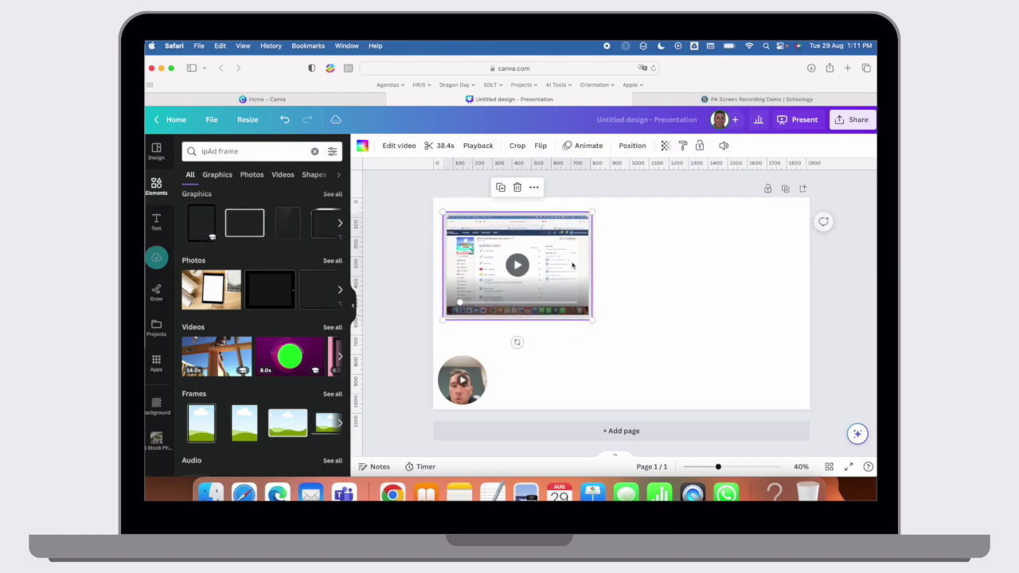
left_click_drag(592, 319, 639, 347)
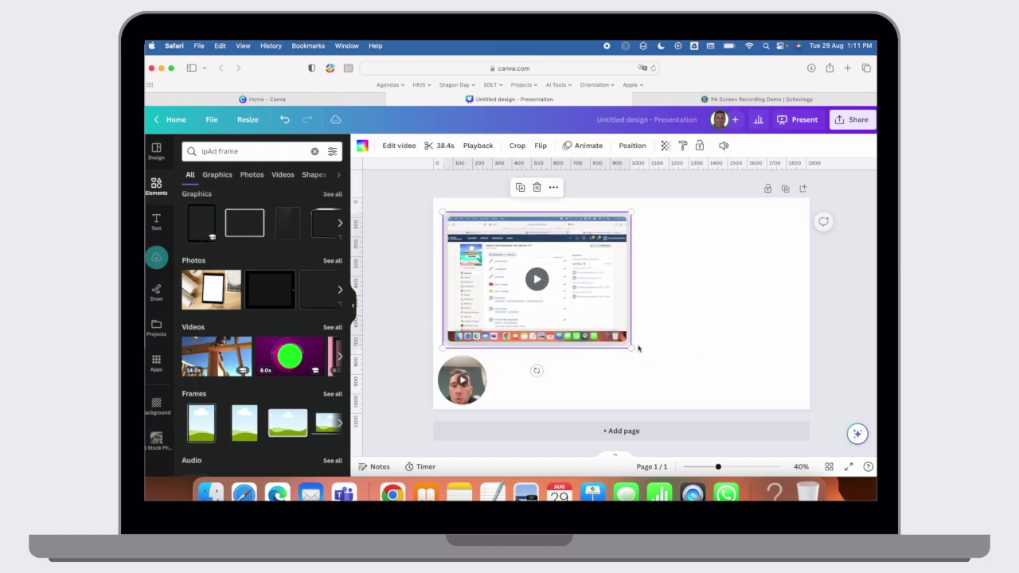
left_click(611, 379)
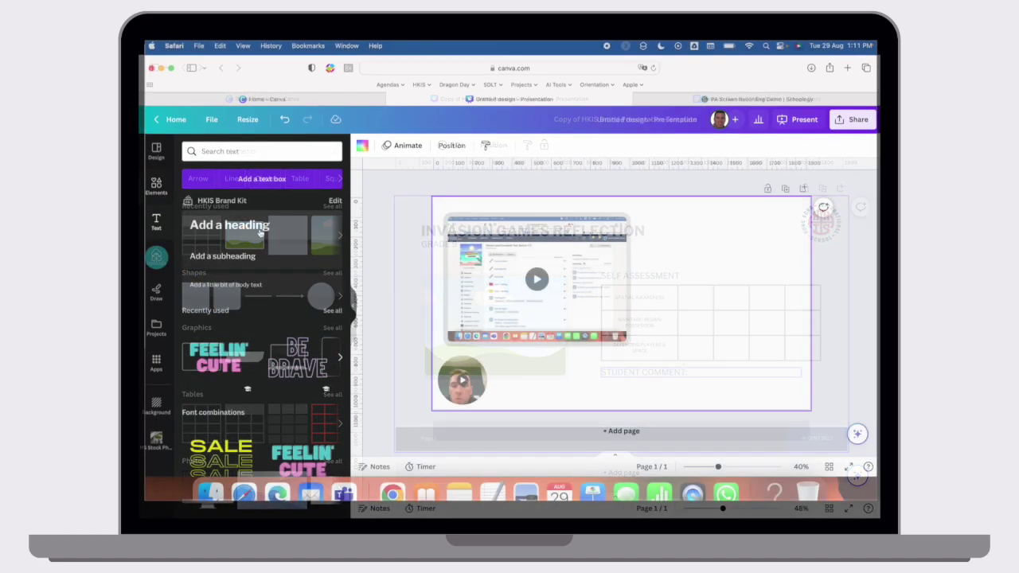
Turn the new heading into bullets reading 'Focus on this' and 'Focus on that'
left_click_drag(643, 314, 726, 288)
key("BackSpace")
key("super+shift+8")
type("Focus on this")
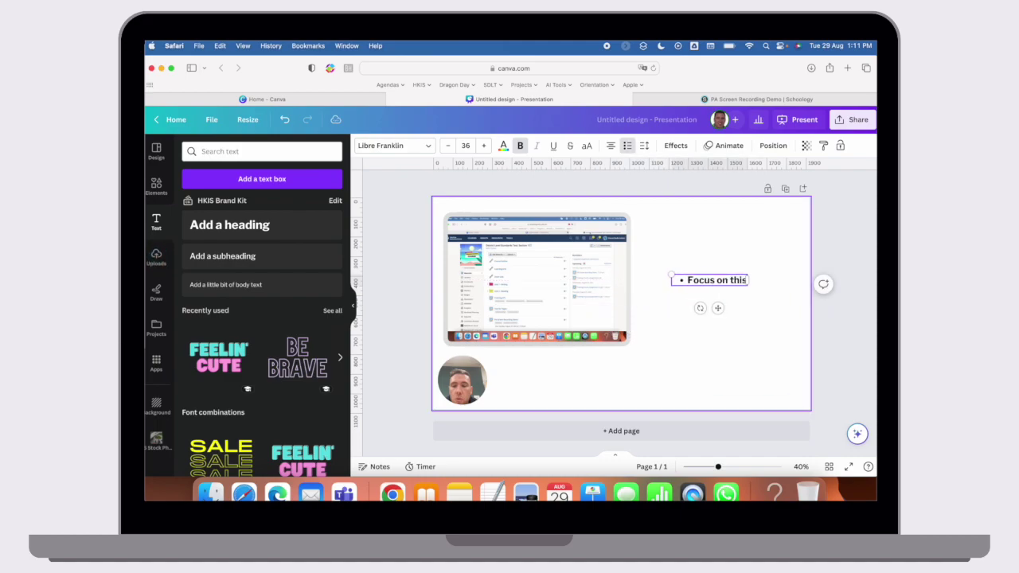
key("Return")
type("Focus on that")
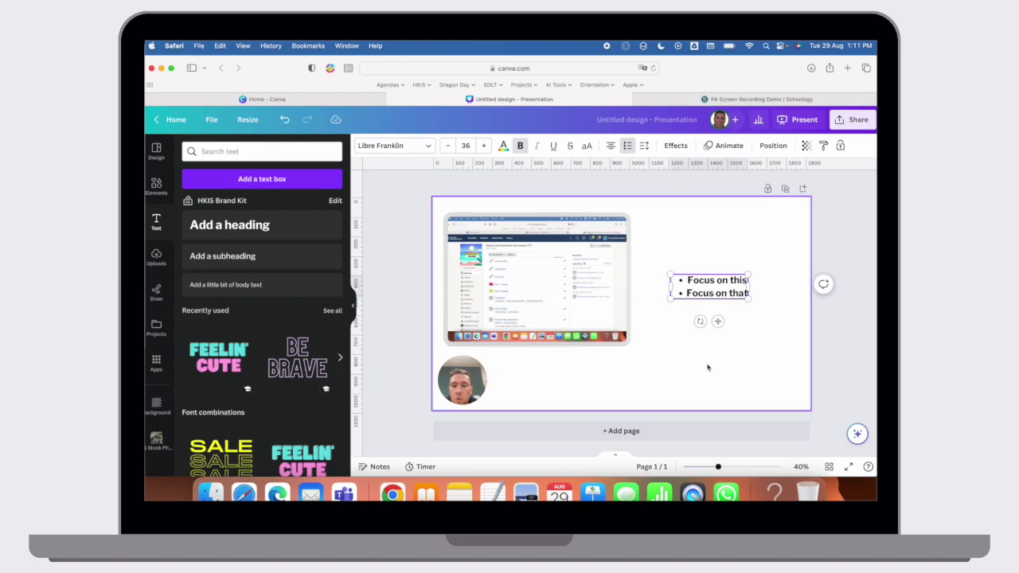
Move the bullet list closer beside the video and check the Share options
left_click(726, 315)
left_click_drag(698, 295, 685, 279)
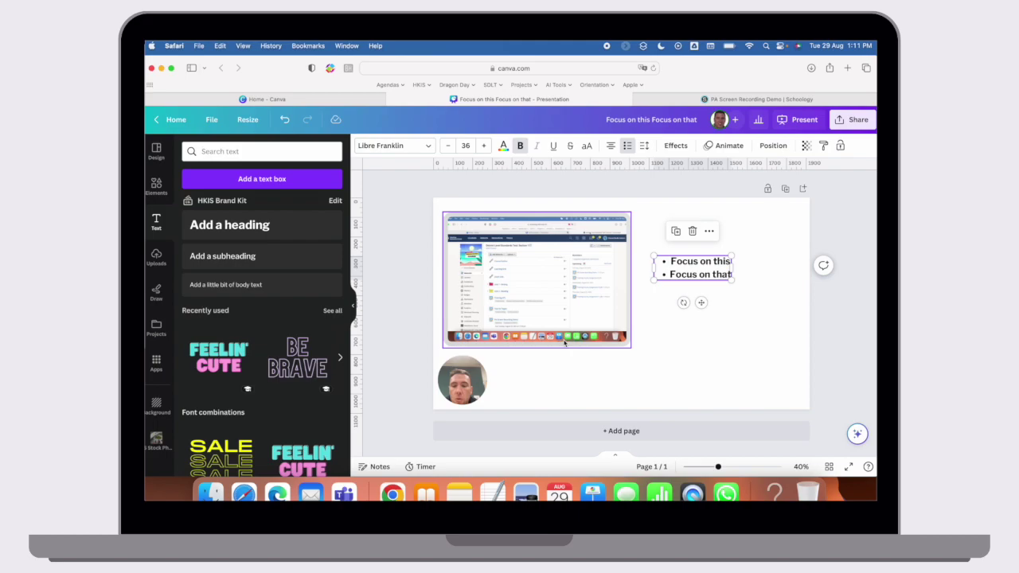
left_click(850, 121)
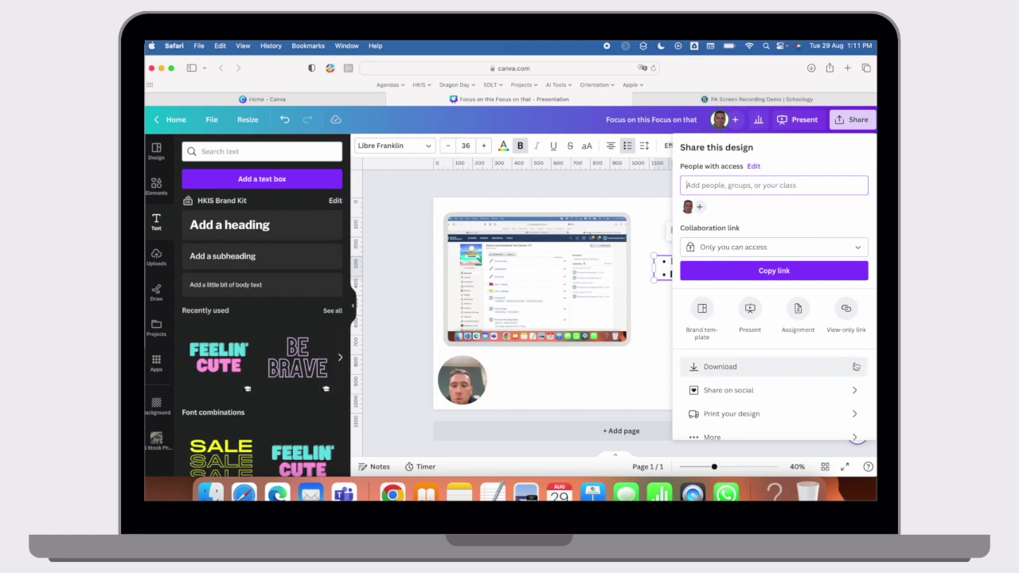
left_click(517, 314)
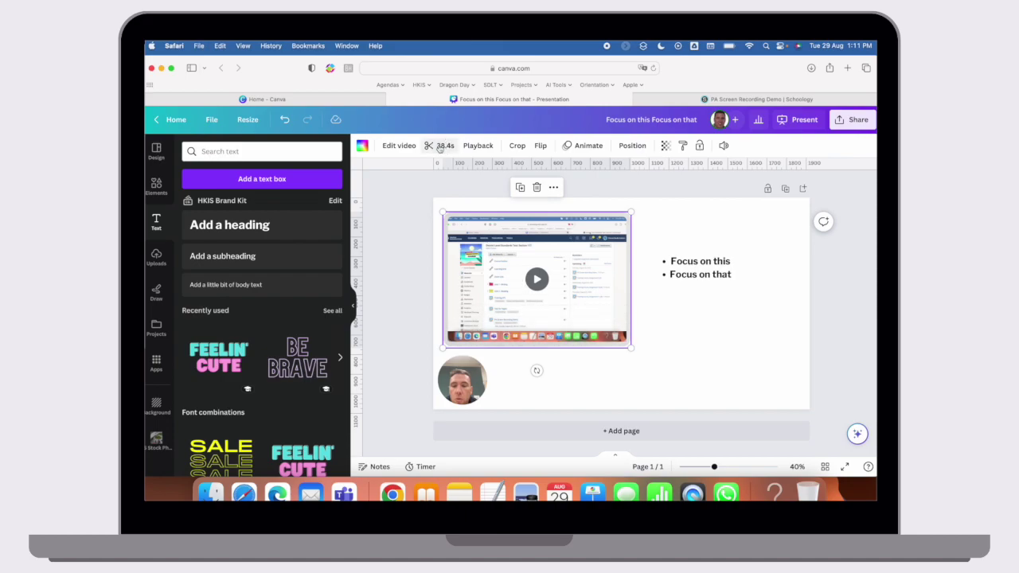
Trim the video's opening and end, cutting it from 38.4 to 21.0 seconds
left_click(399, 145)
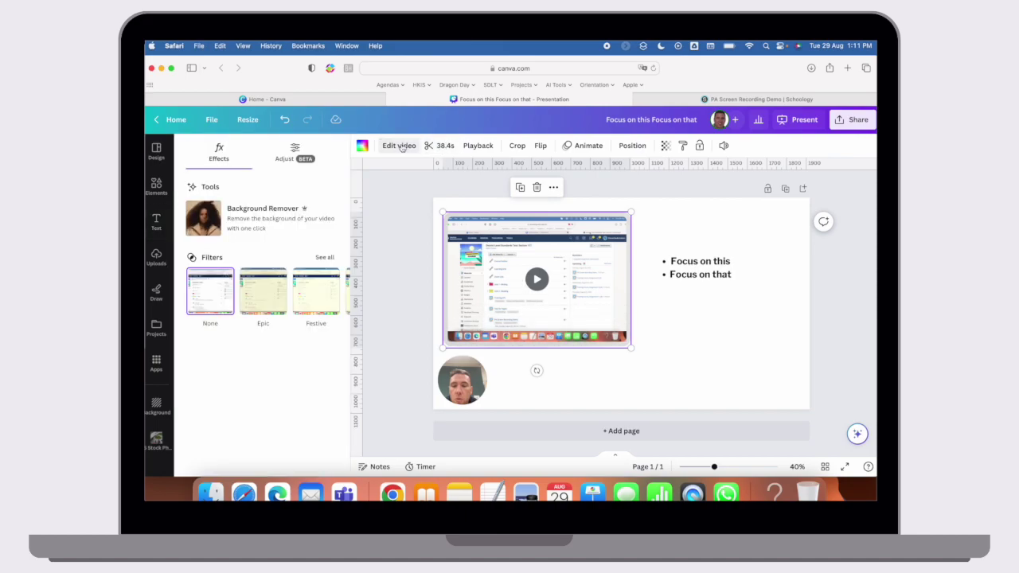
left_click(440, 149)
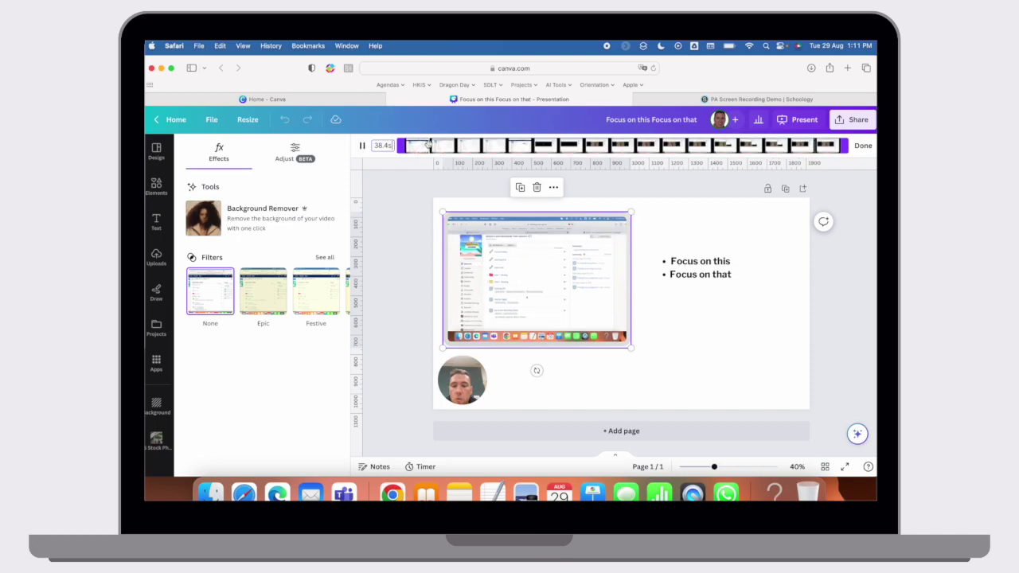
left_click(468, 146)
left_click_drag(468, 146, 533, 145)
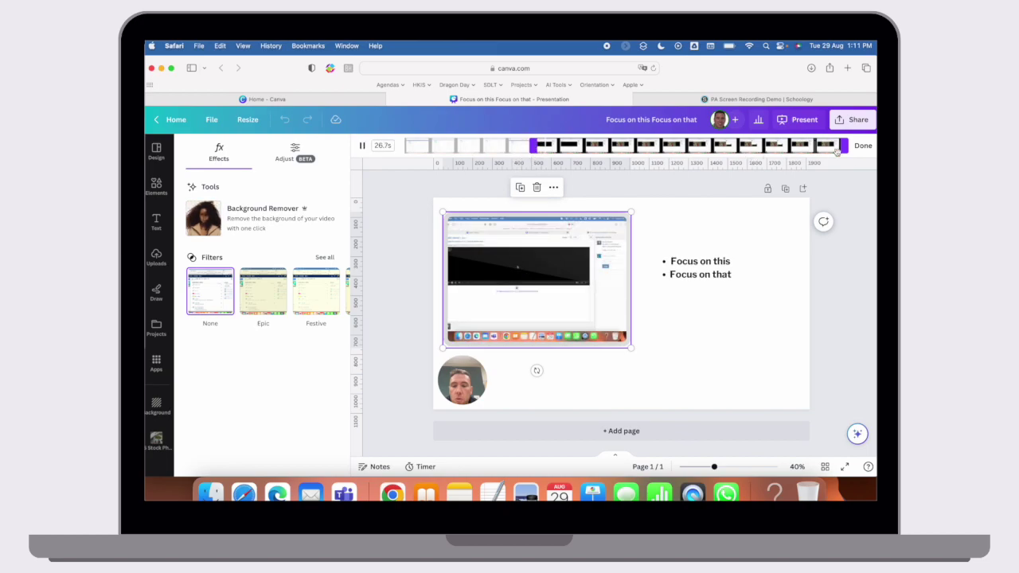
left_click_drag(844, 146, 779, 146)
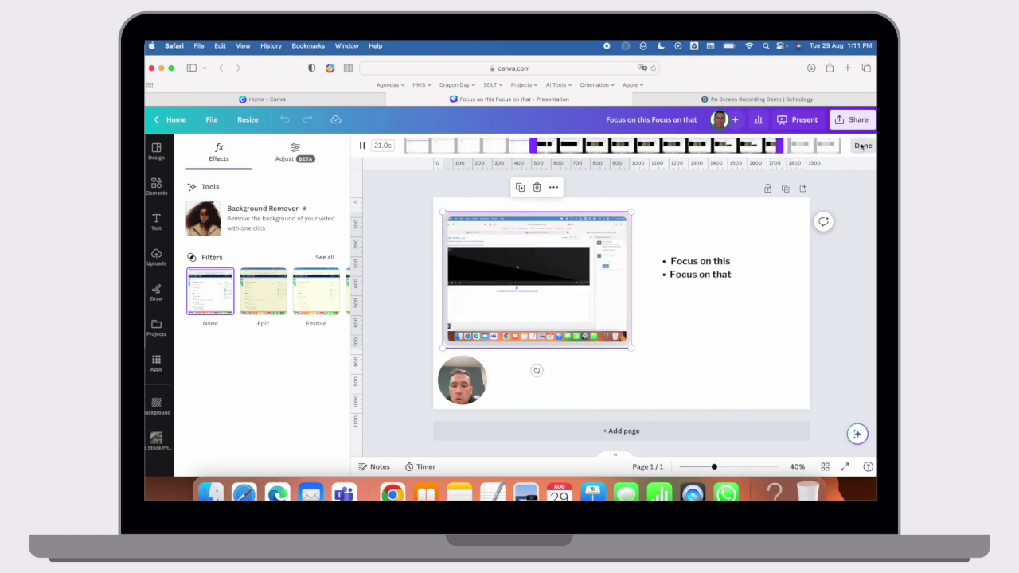
left_click(673, 382)
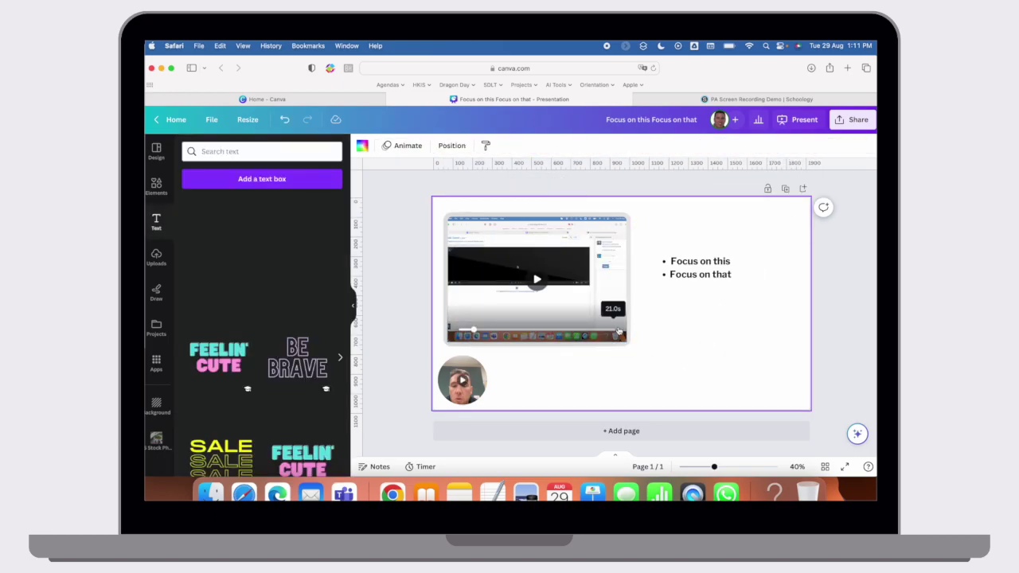